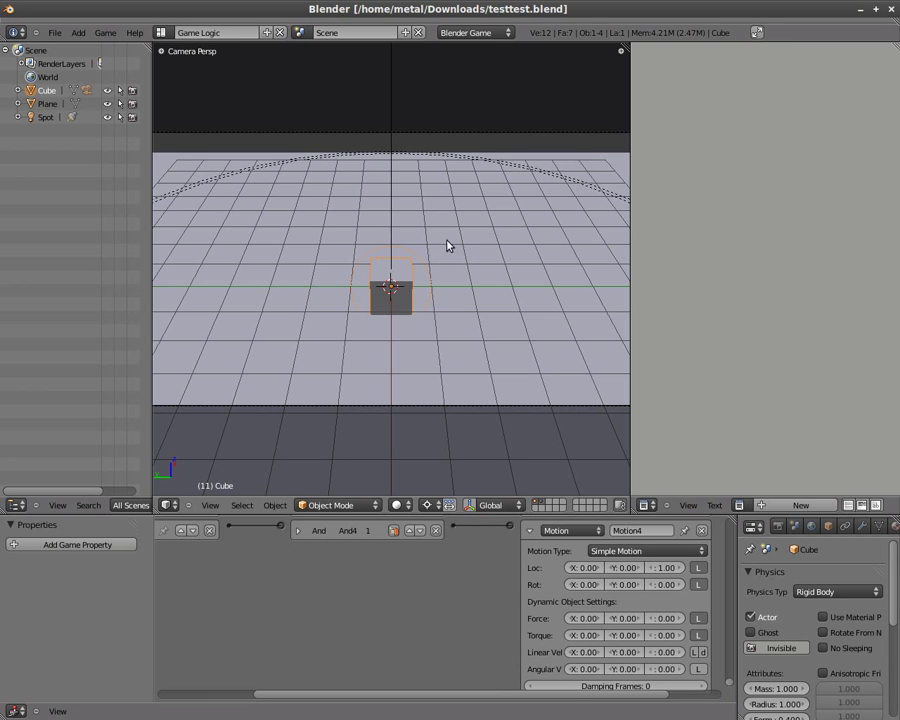
Step: Test-run the game, steering the cube with the Up arrow, then quit back to editing
{"action": "key", "text": "p"}
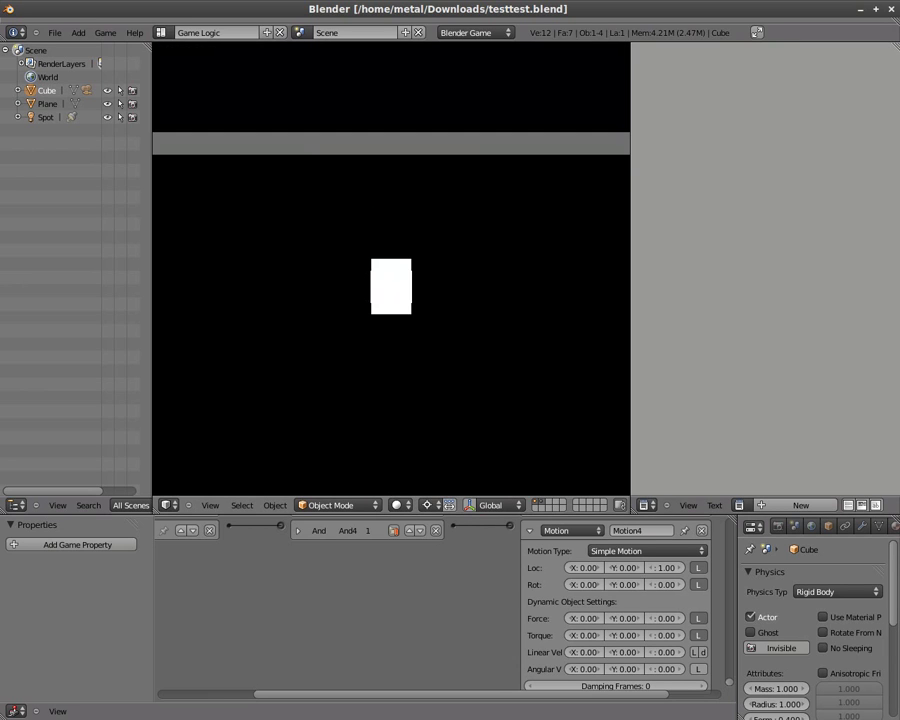
{"action": "key", "text": "Up"}
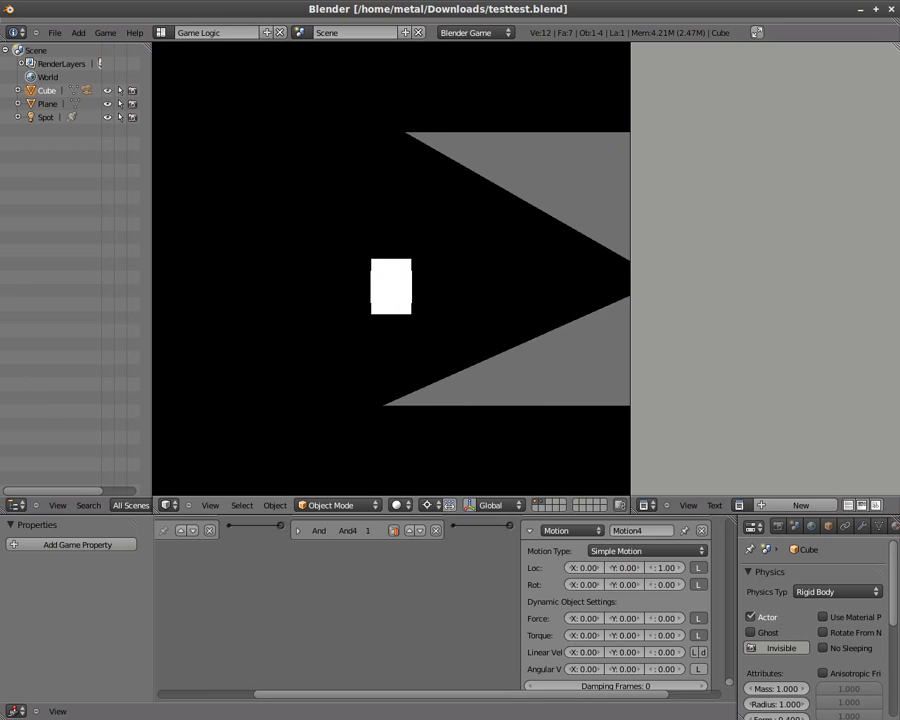
{"action": "key", "text": "Up"}
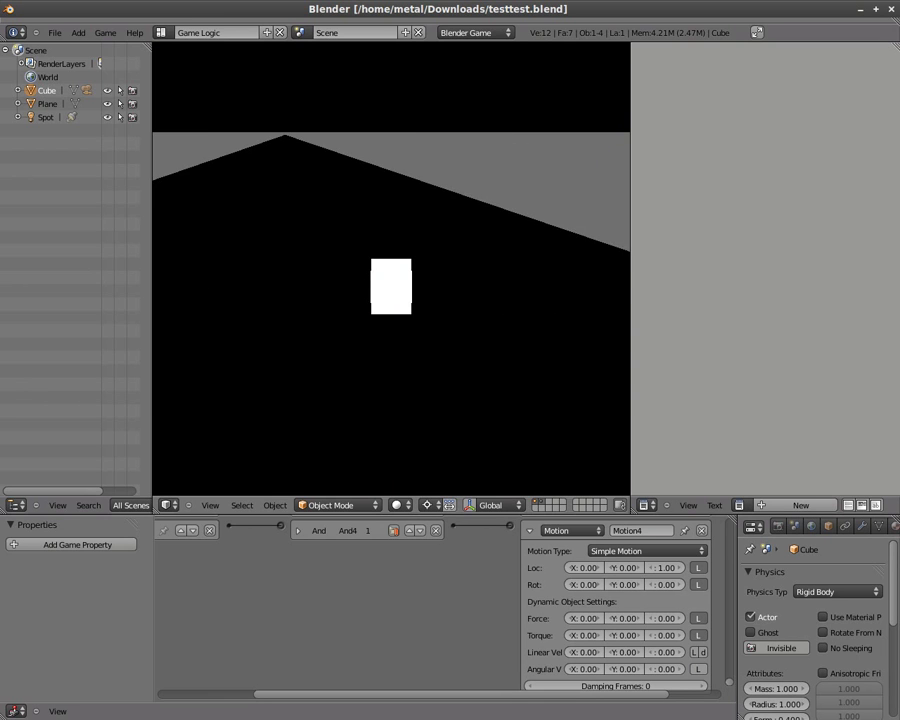
{"action": "key", "text": "Up"}
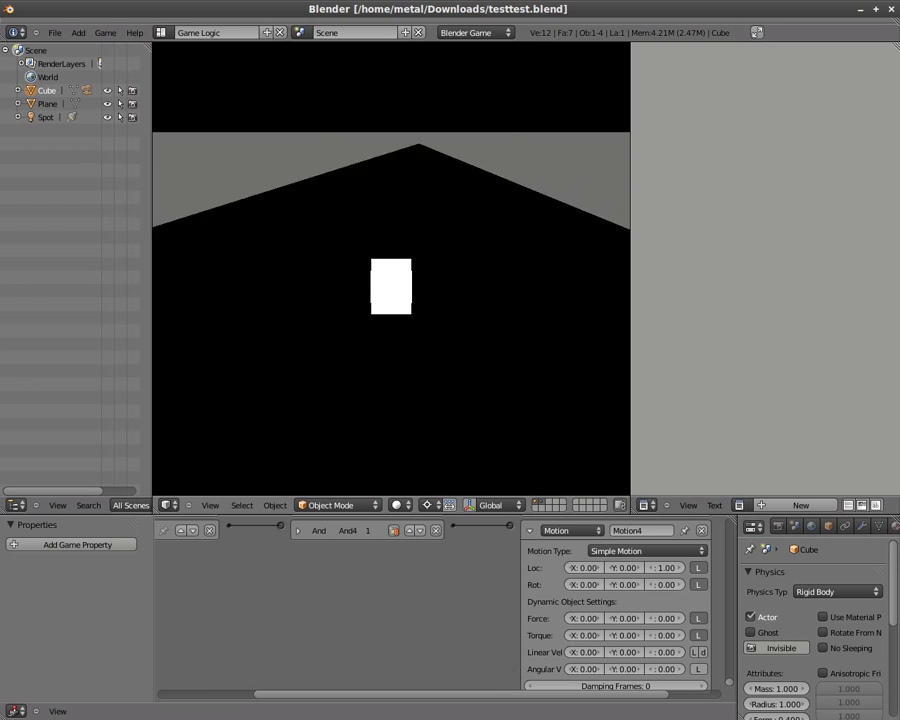
{"action": "key", "text": "Up"}
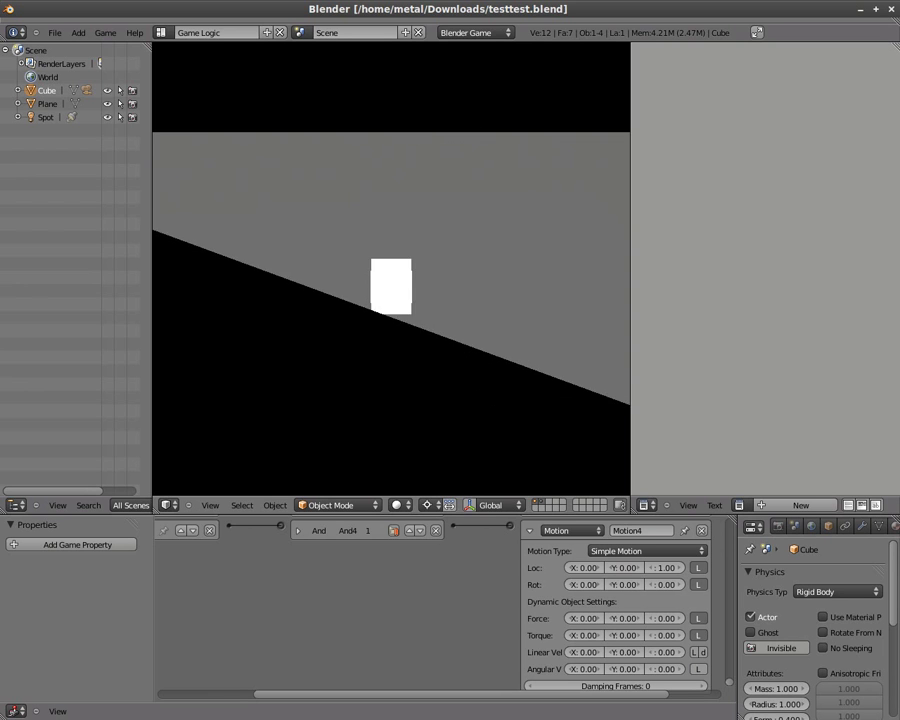
{"action": "key", "text": "Escape"}
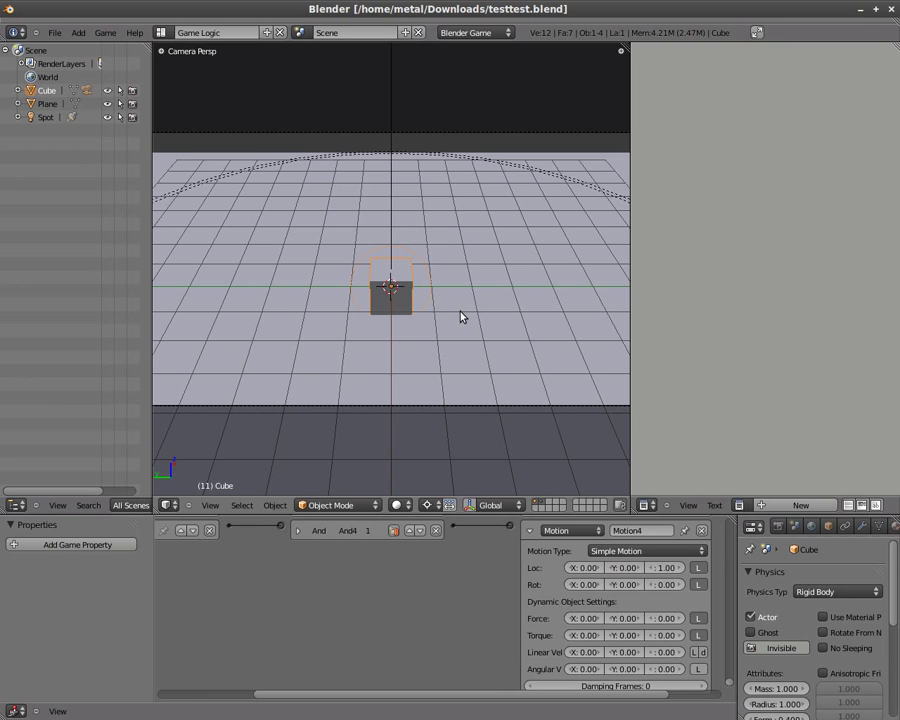
Step: Switch to an orthographic Right view, zoom out, and select the Spot lamp
{"action": "key", "text": "KP_3"}
{"action": "key", "text": "KP_5"}
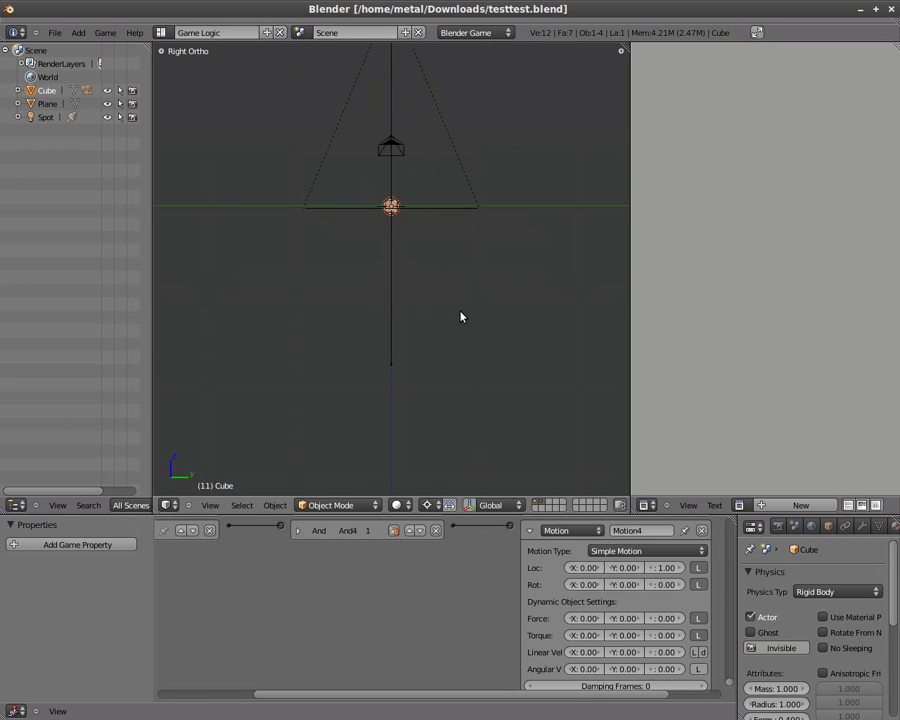
{"action": "scroll", "coordinate": [438, 185], "scroll_direction": "down", "scroll_amount": 3}
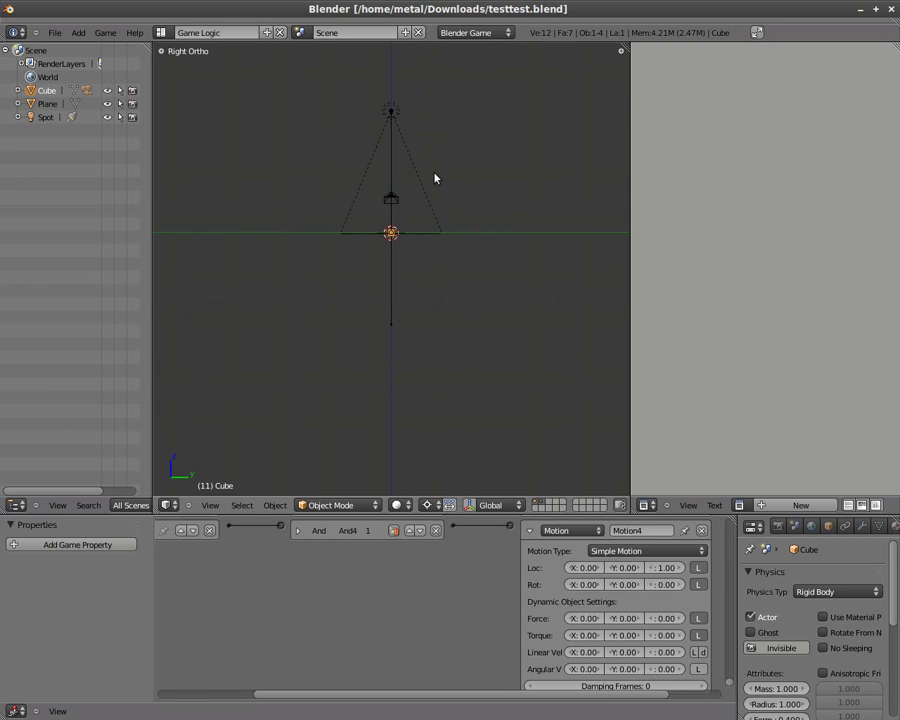
{"action": "right_click", "coordinate": [391, 116]}
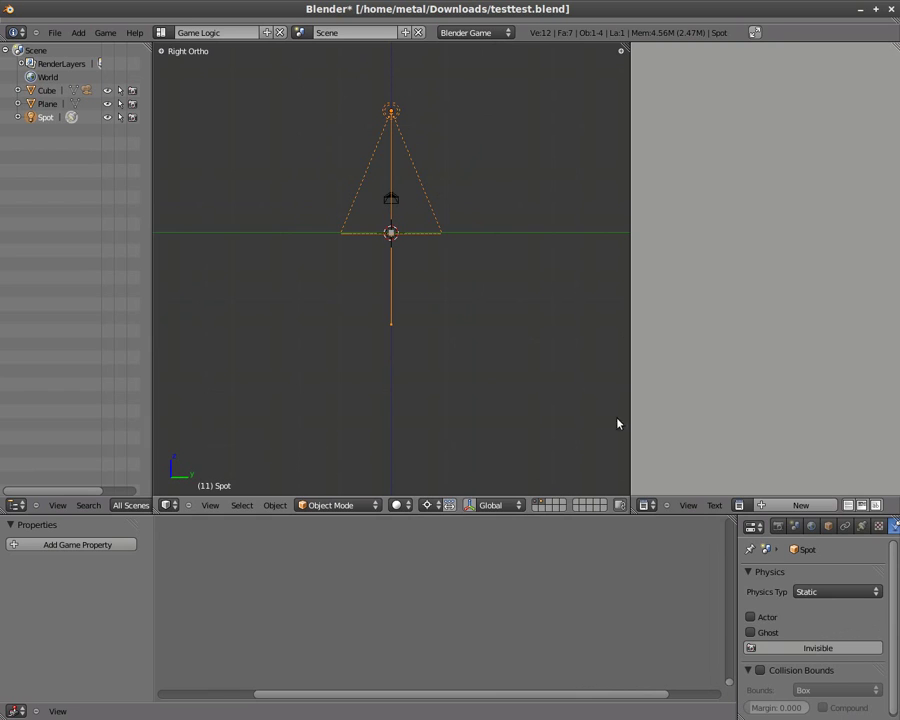
Step: Change the Spot lamp to an Area lamp and tilt it about 46 degrees
{"action": "left_click", "coordinate": [864, 527]}
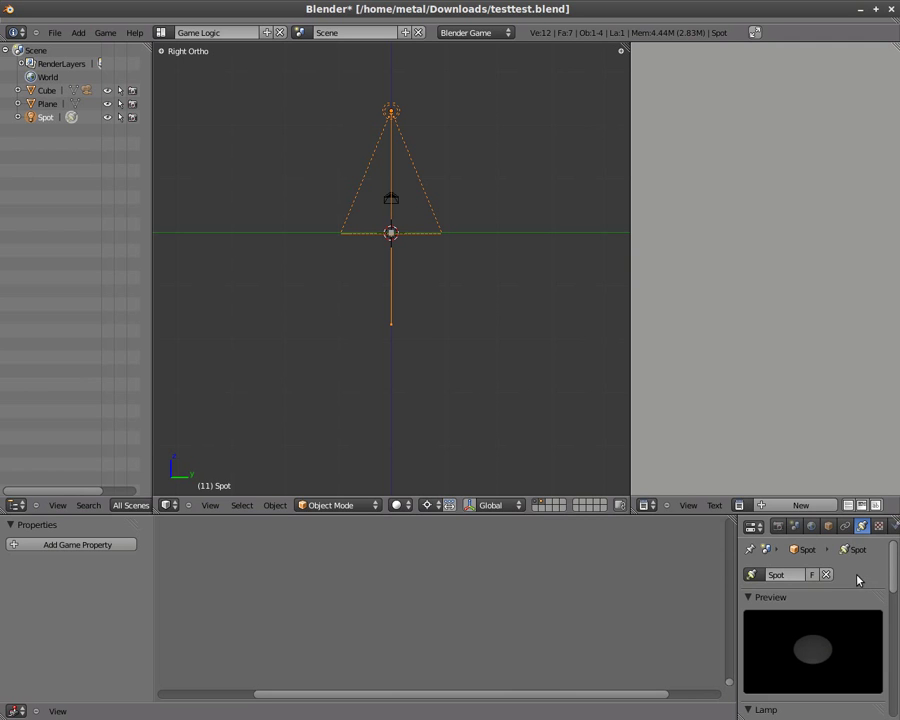
{"action": "scroll", "coordinate": [853, 578], "scroll_direction": "down", "scroll_amount": 5}
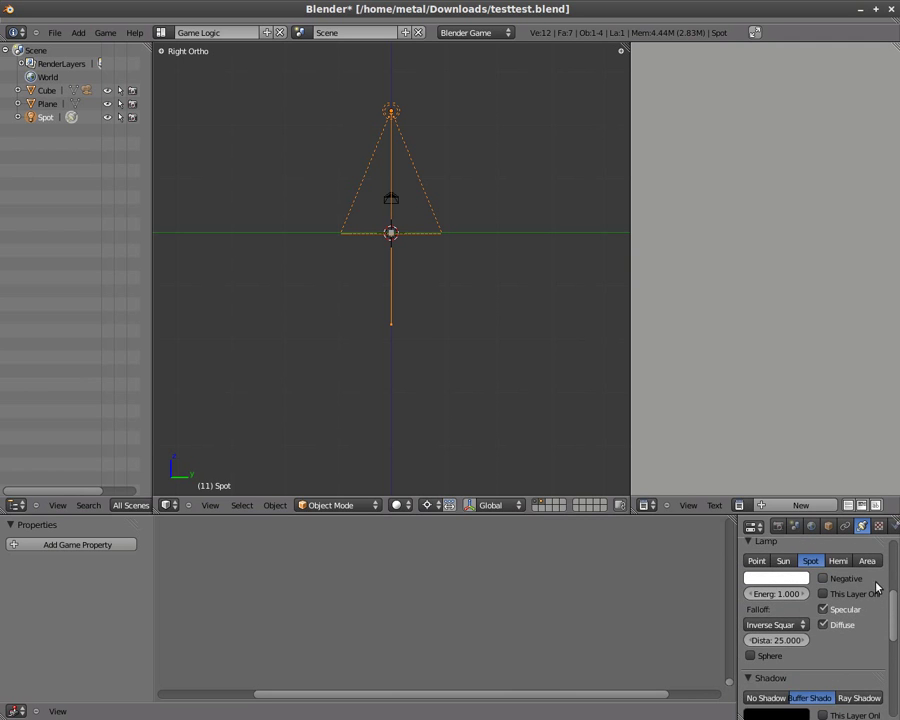
{"action": "scroll", "coordinate": [818, 598], "scroll_direction": "down", "scroll_amount": 2}
{"action": "scroll", "coordinate": [845, 628], "scroll_direction": "up", "scroll_amount": 2}
{"action": "left_click", "coordinate": [868, 563]}
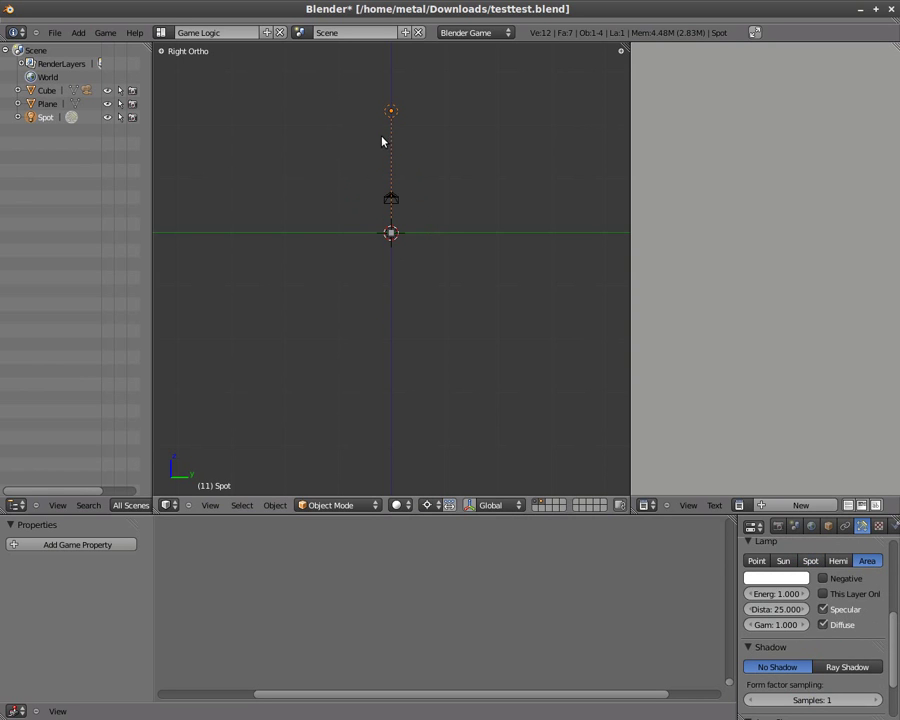
{"action": "key", "text": "r"}
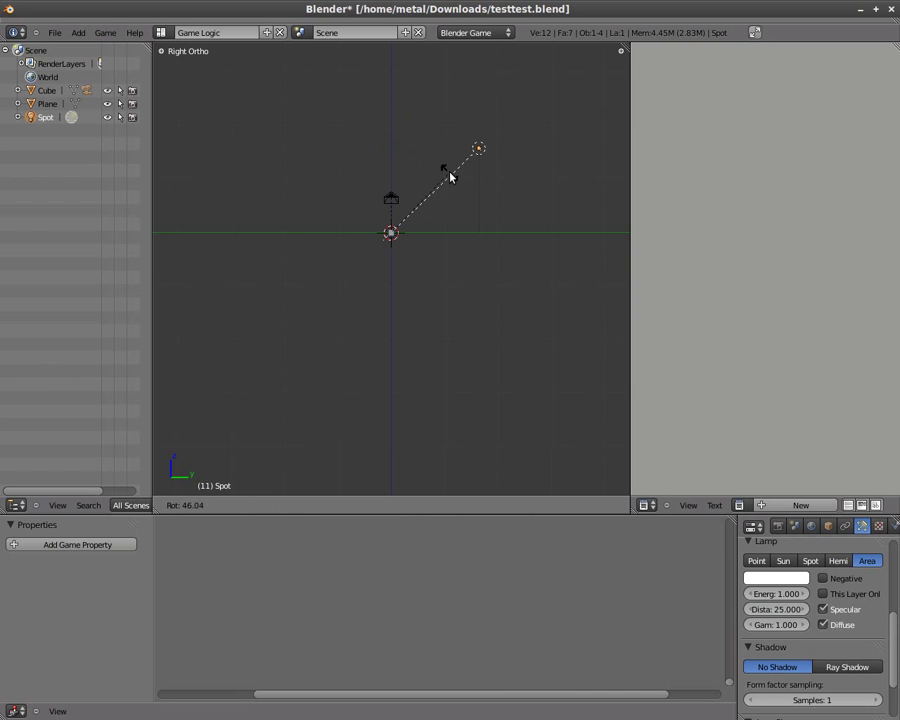
{"action": "left_click", "coordinate": [450, 177]}
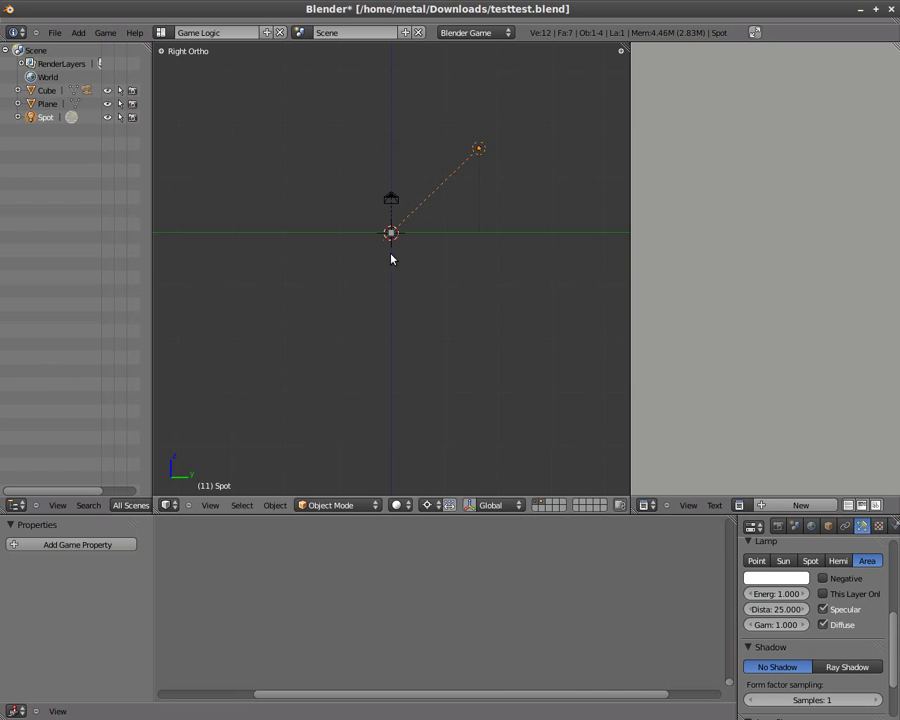
Step: Test-run the game from the camera view to check the area lighting, then exit
{"action": "key", "text": "KP_0"}
{"action": "key", "text": "p"}
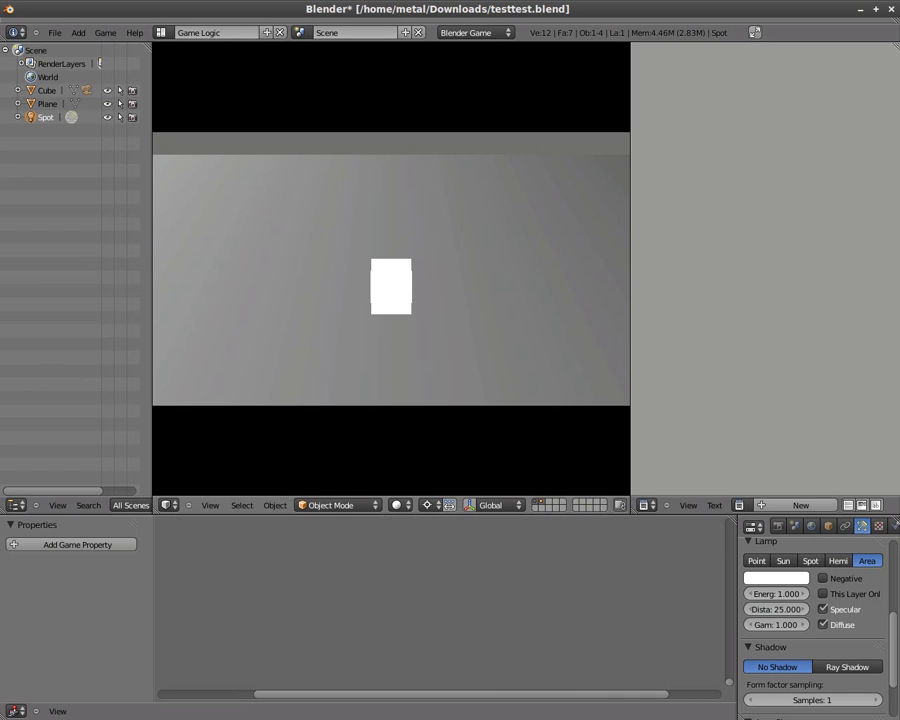
{"action": "key", "text": "Escape"}
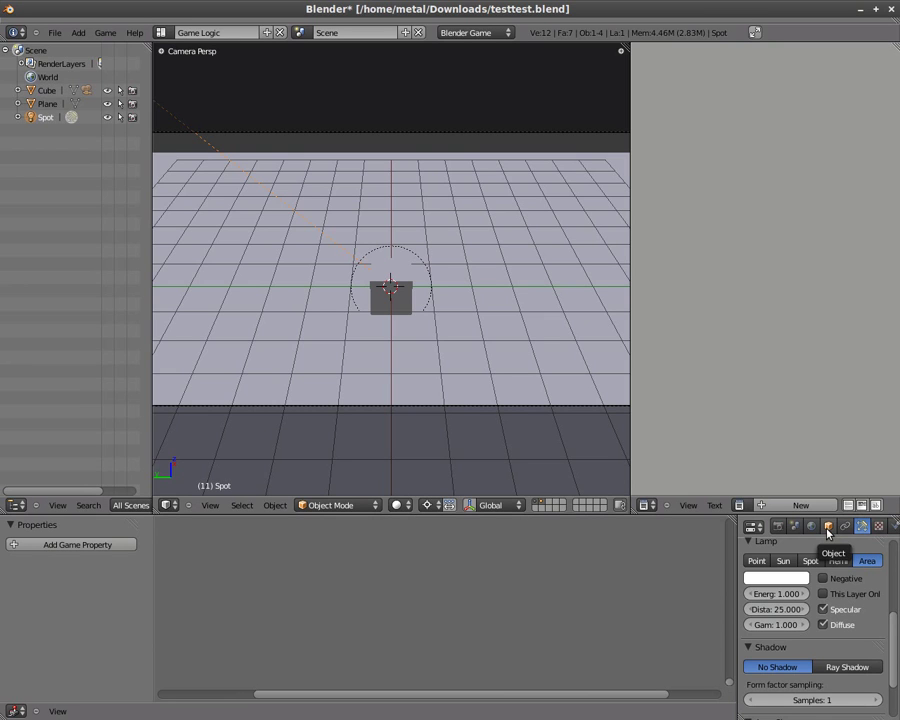
Step: Select the Plane and Cube in turn, finishing on the Cube to show its logic bricks
{"action": "right_click", "coordinate": [508, 380]}
{"action": "right_click", "coordinate": [376, 311]}
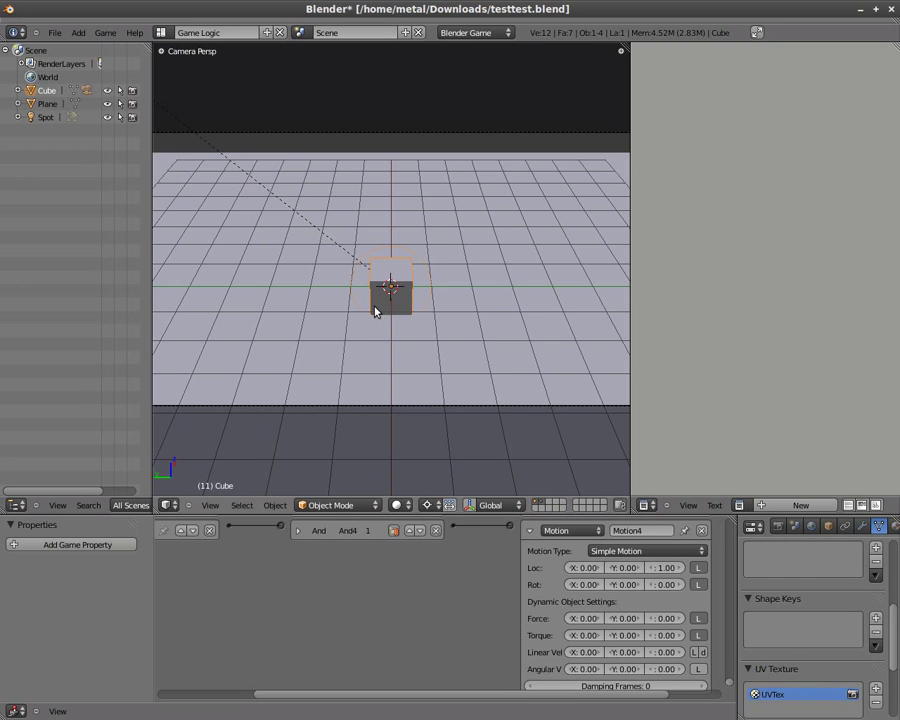
{"action": "right_click", "coordinate": [500, 313]}
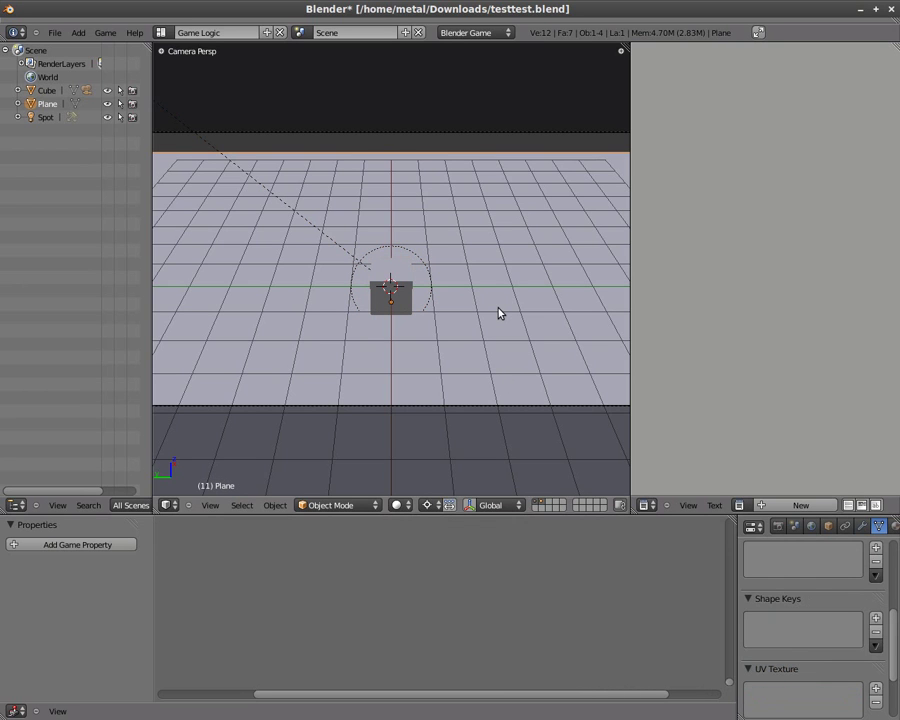
{"action": "right_click", "coordinate": [377, 287]}
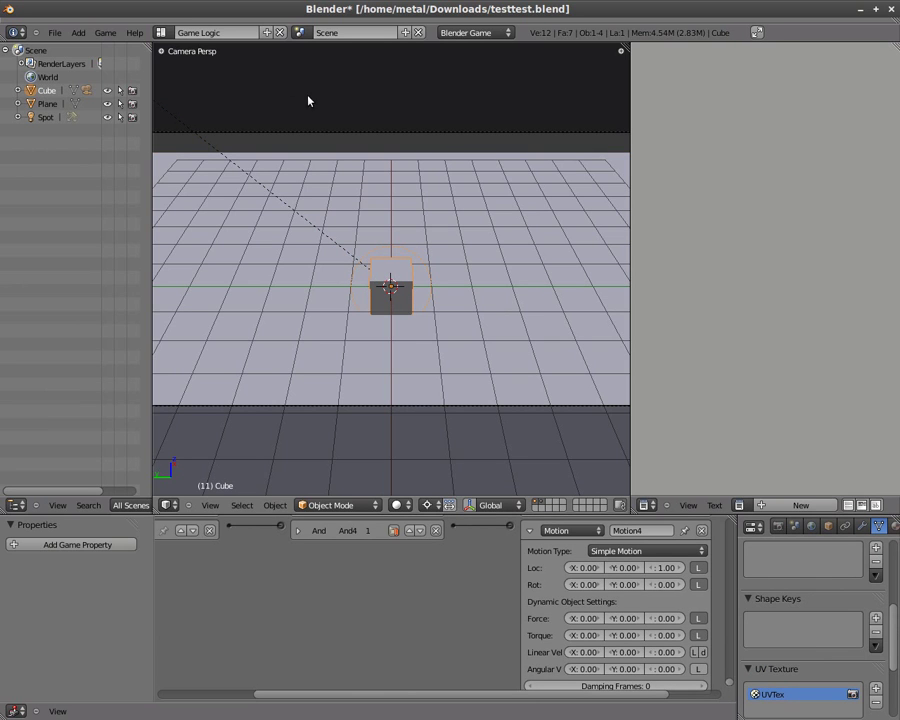
Step: Add a new mesh cube, Cube.001, at the scene centre
{"action": "left_click", "coordinate": [78, 33]}
{"action": "mouse_move", "coordinate": [88, 52]}
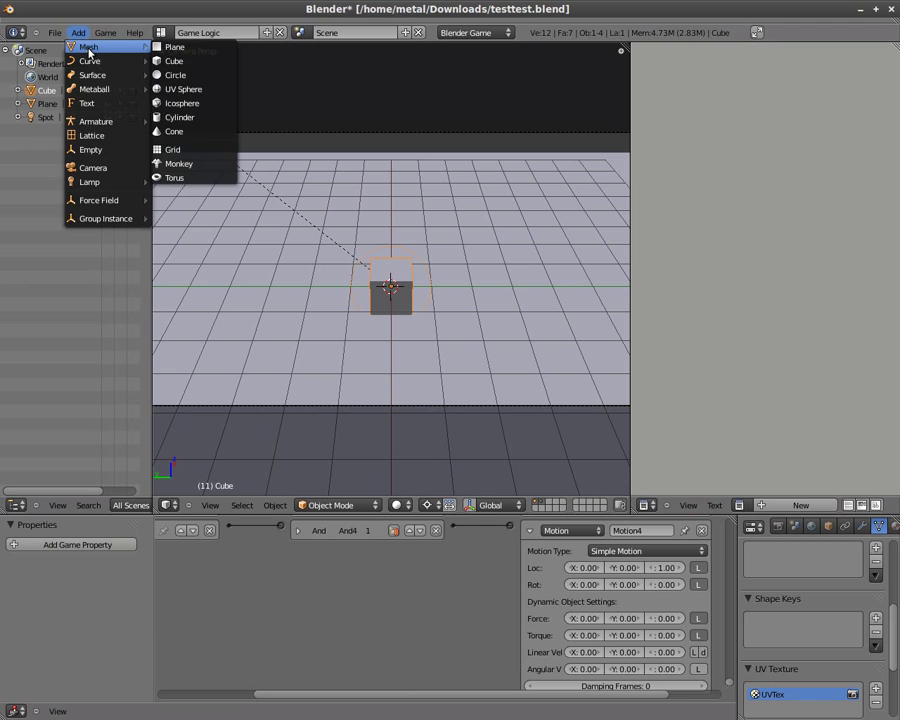
{"action": "left_click", "coordinate": [173, 61]}
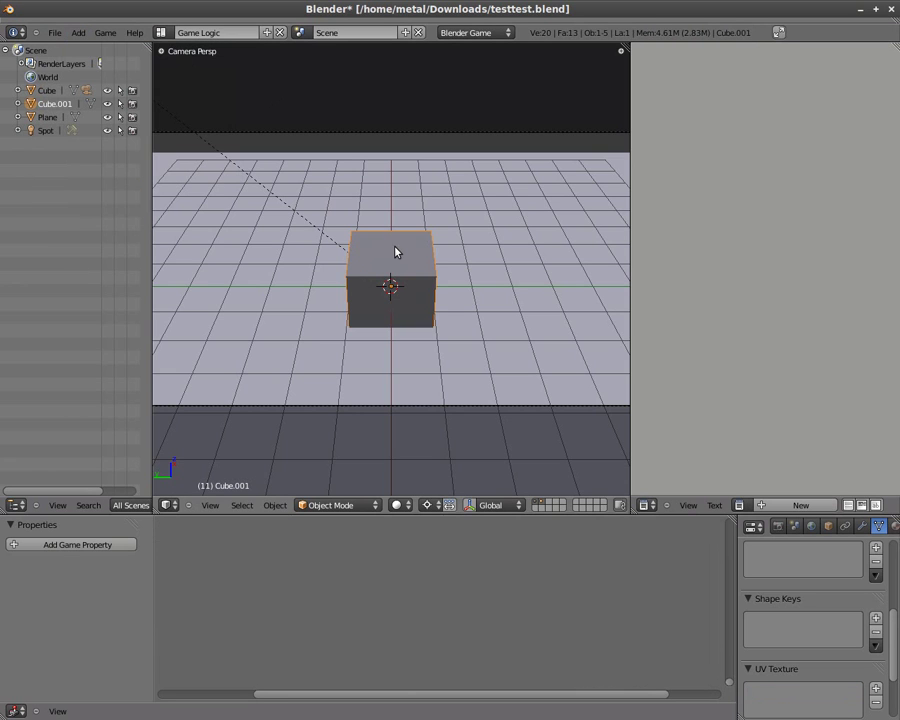
Step: Test-run the game twice with the new cube, then return to editing
{"action": "key", "text": "p"}
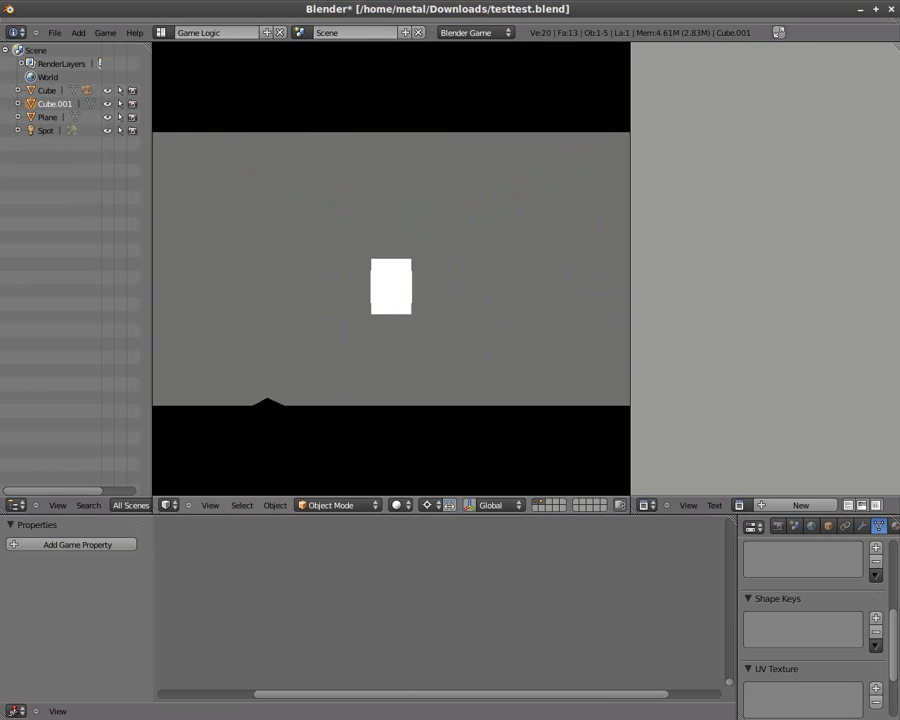
{"action": "key", "text": "Escape"}
{"action": "key", "text": "p"}
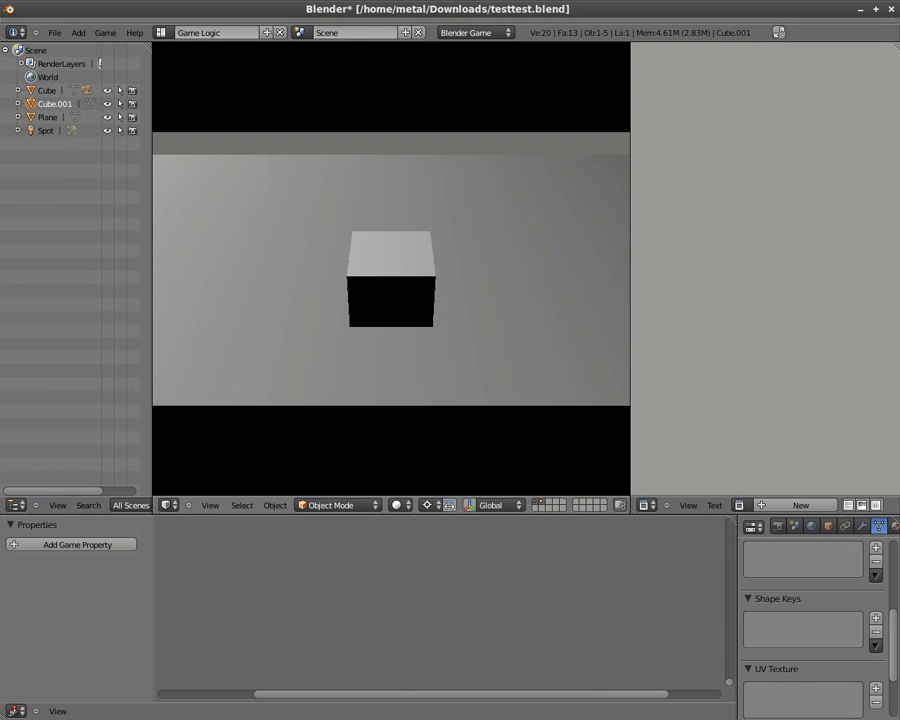
{"action": "key", "text": "Escape"}
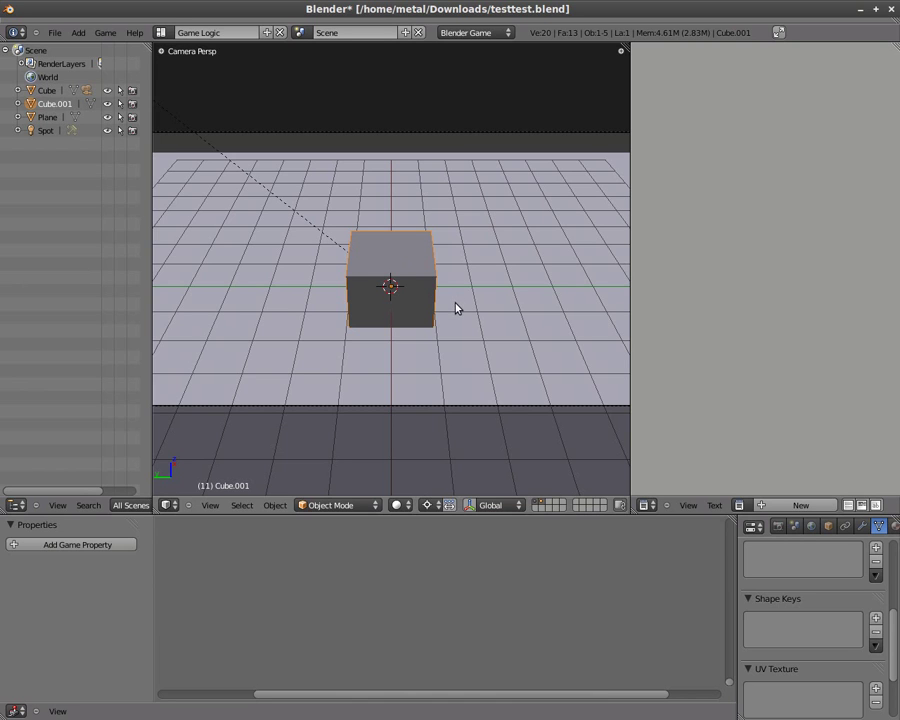
Step: Scale Cube.001 down to about 0.49 on every axis
{"action": "key", "text": "s"}
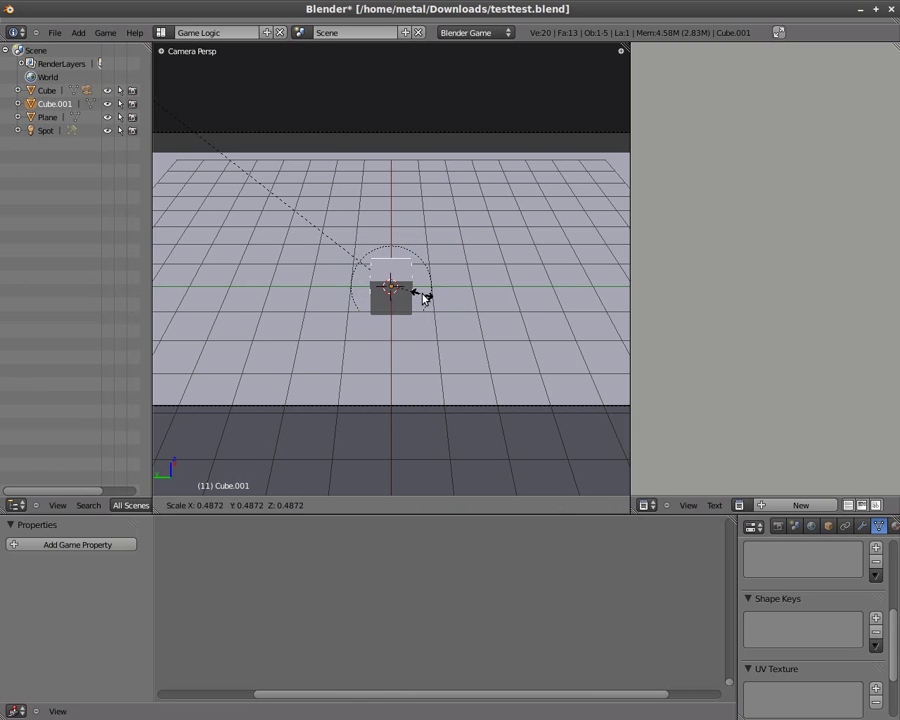
{"action": "left_click", "coordinate": [424, 297]}
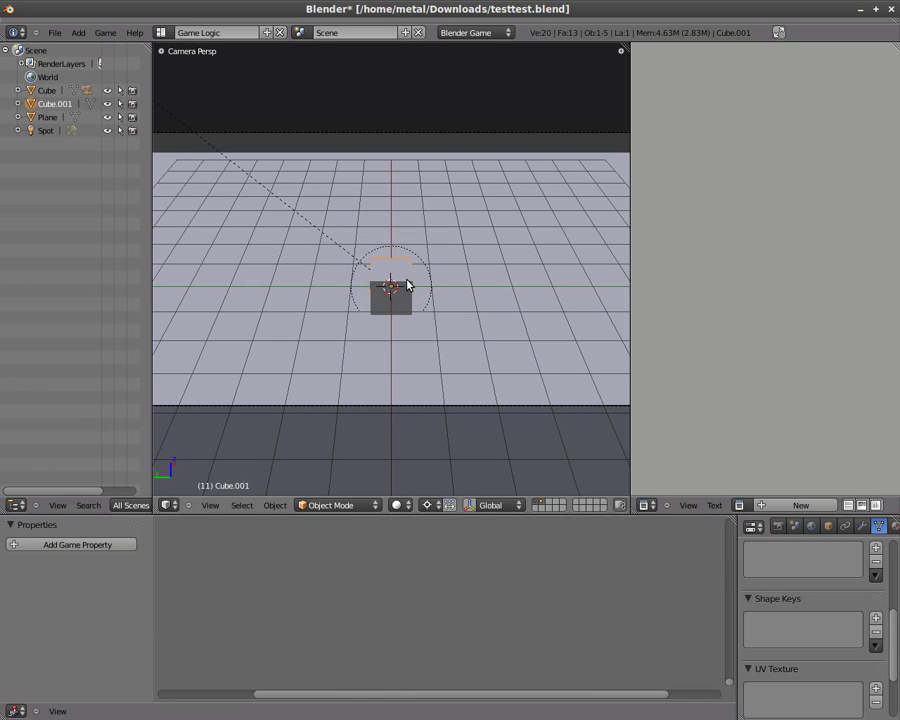
Step: Copy the original Cube's logic bricks onto Cube.001, then select only the original Cube
{"action": "right_click", "coordinate": [407, 285]}
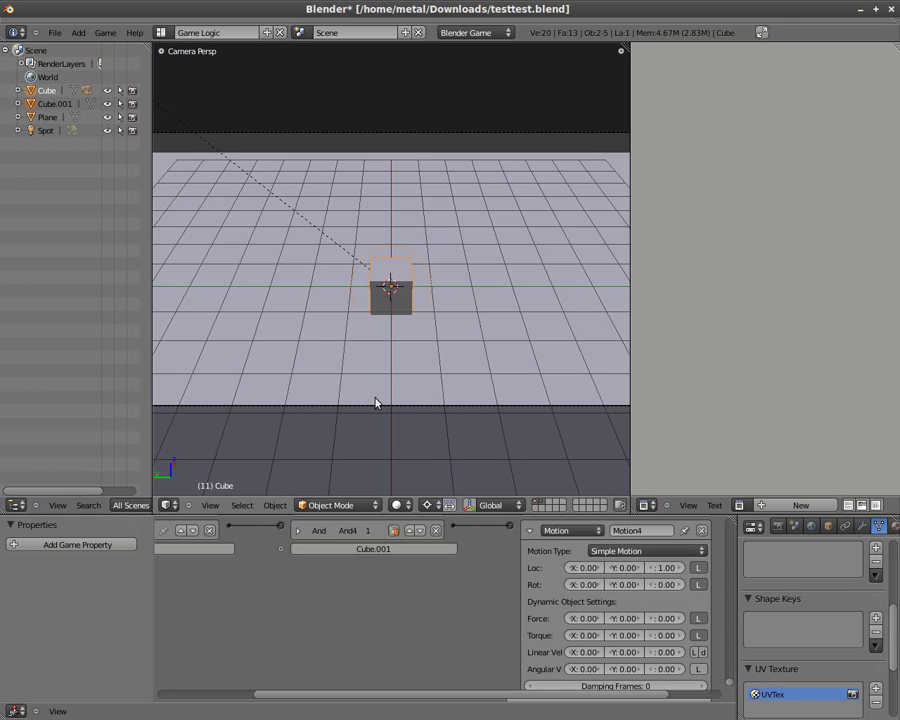
{"action": "left_click", "coordinate": [281, 506]}
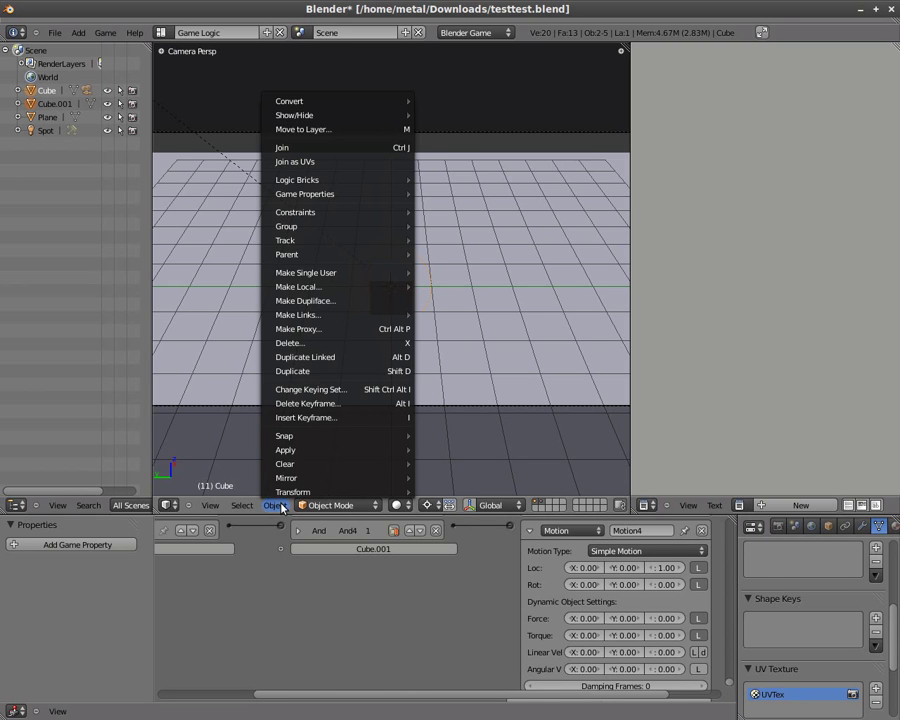
{"action": "mouse_move", "coordinate": [329, 185]}
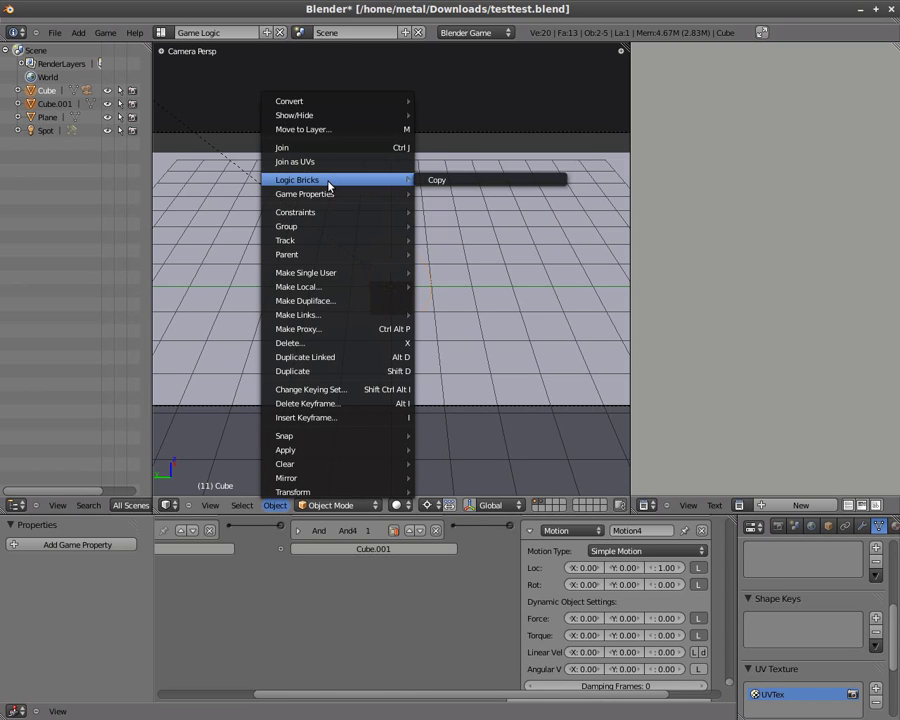
{"action": "left_click", "coordinate": [491, 186]}
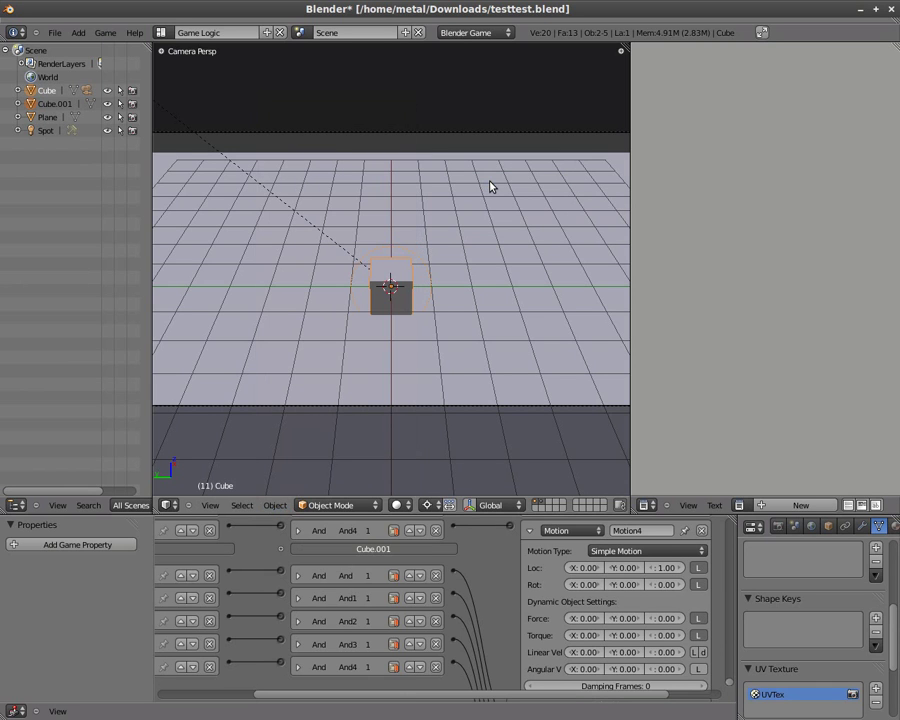
{"action": "left_click", "coordinate": [46, 91]}
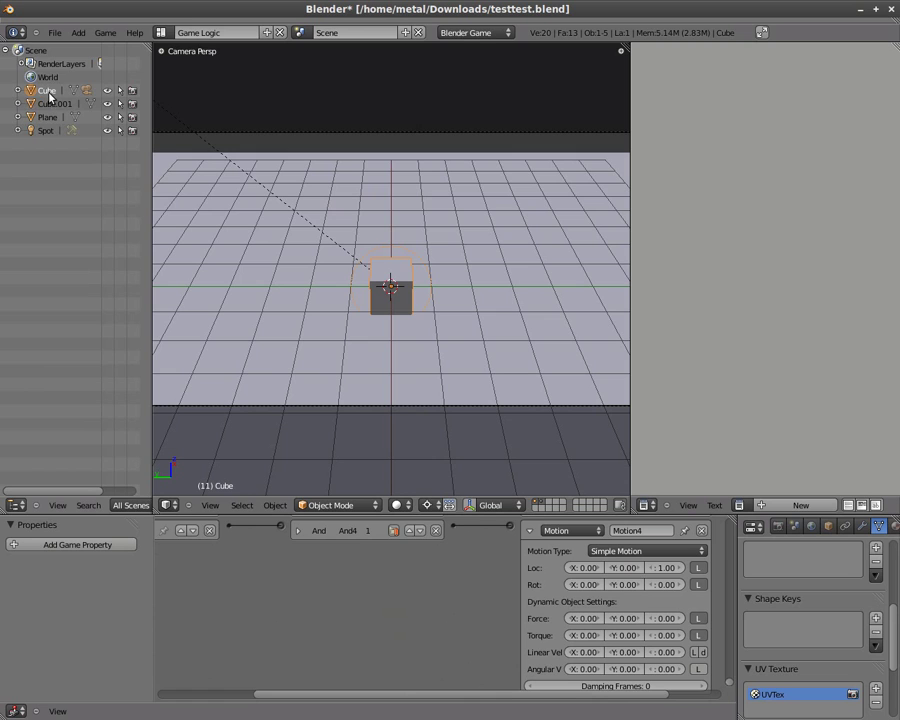
Step: Delete the original Cube from the outliner and run the game with Cube.001
{"action": "right_click", "coordinate": [47, 93]}
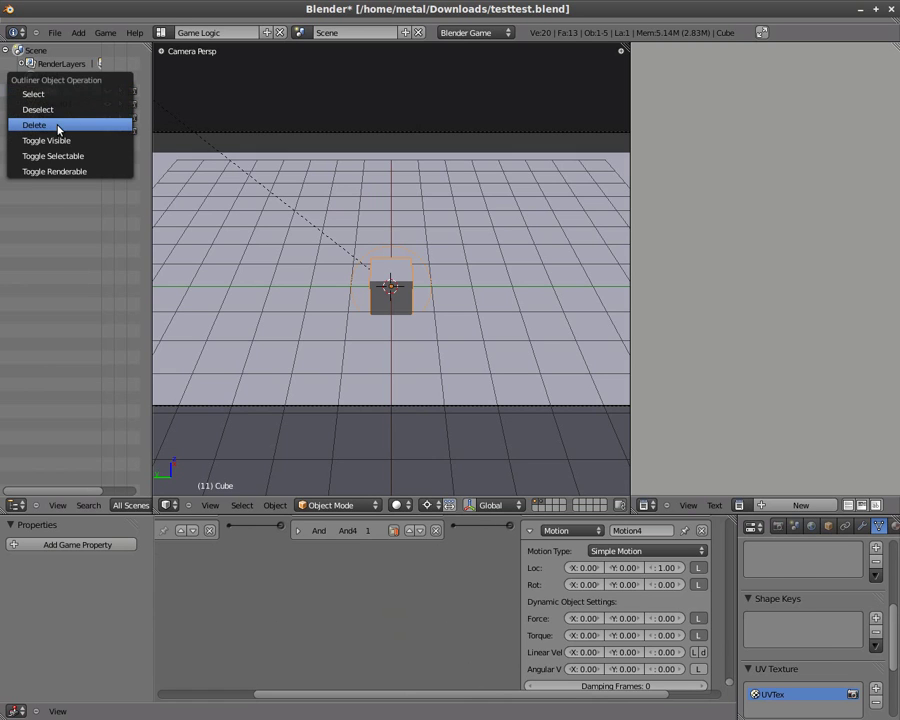
{"action": "left_click", "coordinate": [58, 128]}
{"action": "key", "text": "p"}
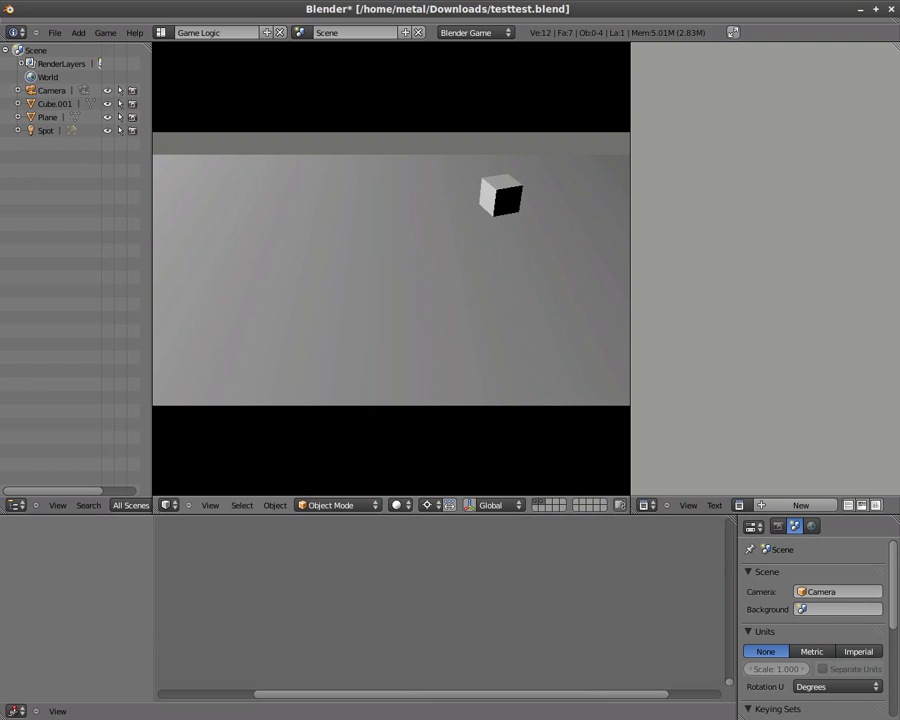
Step: End the game test to return to the camera view showing only Cube.001
{"action": "key", "text": "Escape"}
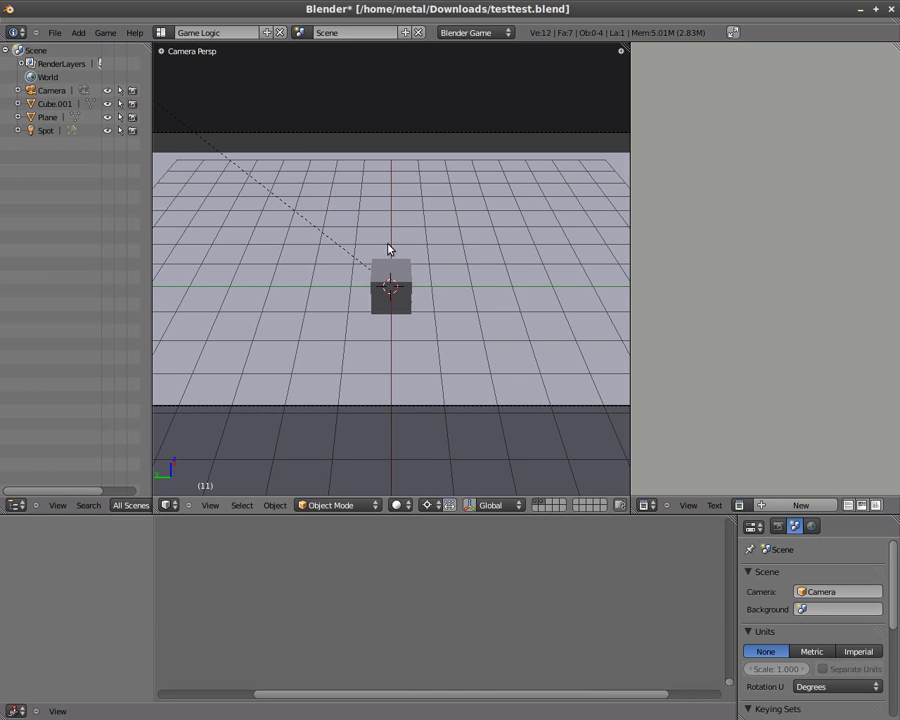
Step: Add a UV sphere mesh to the scene
{"action": "left_click", "coordinate": [78, 32]}
{"action": "mouse_move", "coordinate": [90, 48]}
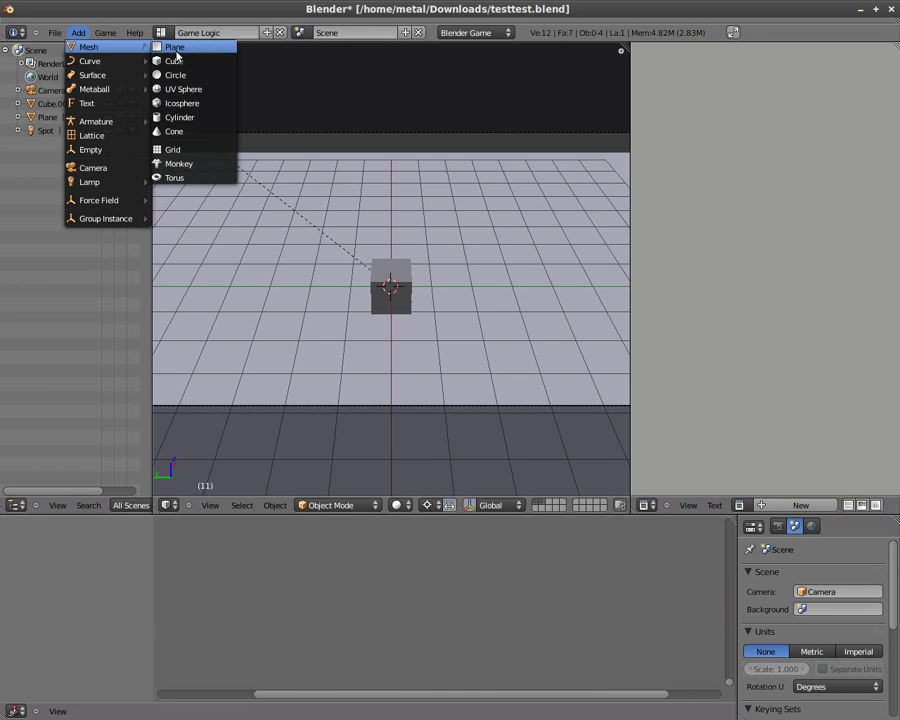
{"action": "left_click", "coordinate": [210, 97]}
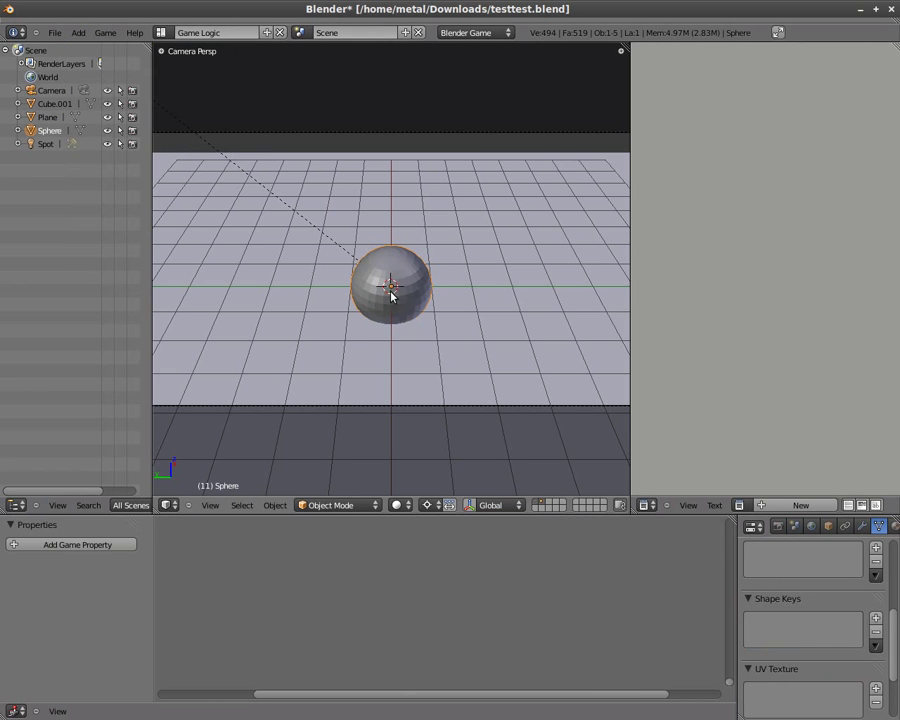
Step: Move the sphere to the right of the cube and run the game
{"action": "key", "text": "g"}
{"action": "left_click", "coordinate": [506, 296]}
{"action": "key", "text": "p"}
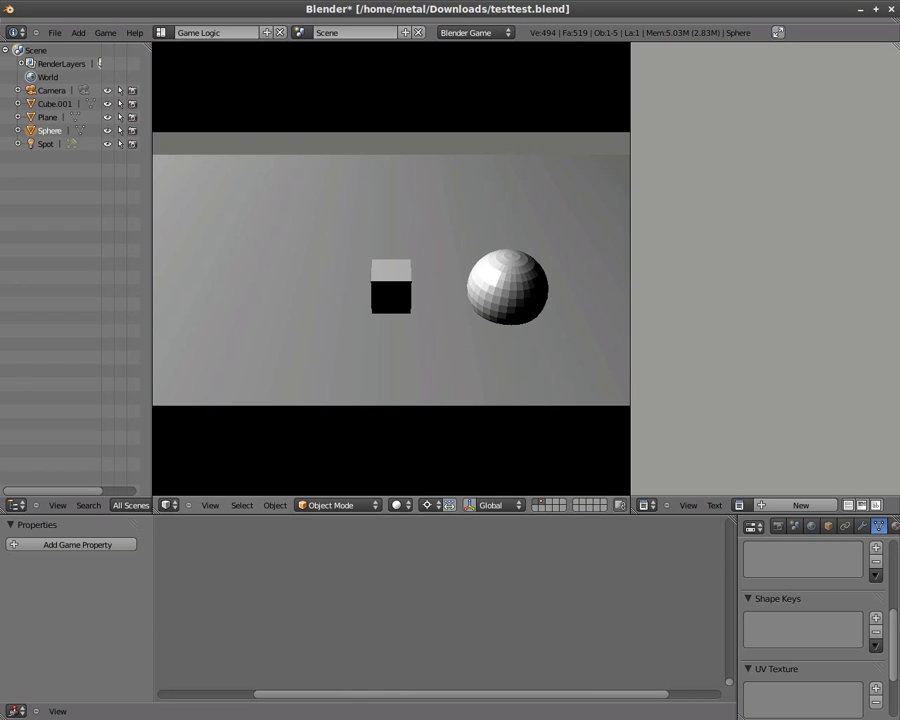
Step: Stop the running game, test it once more, then return to the editor with the sphere beside the cube
{"action": "key", "text": "Escape"}
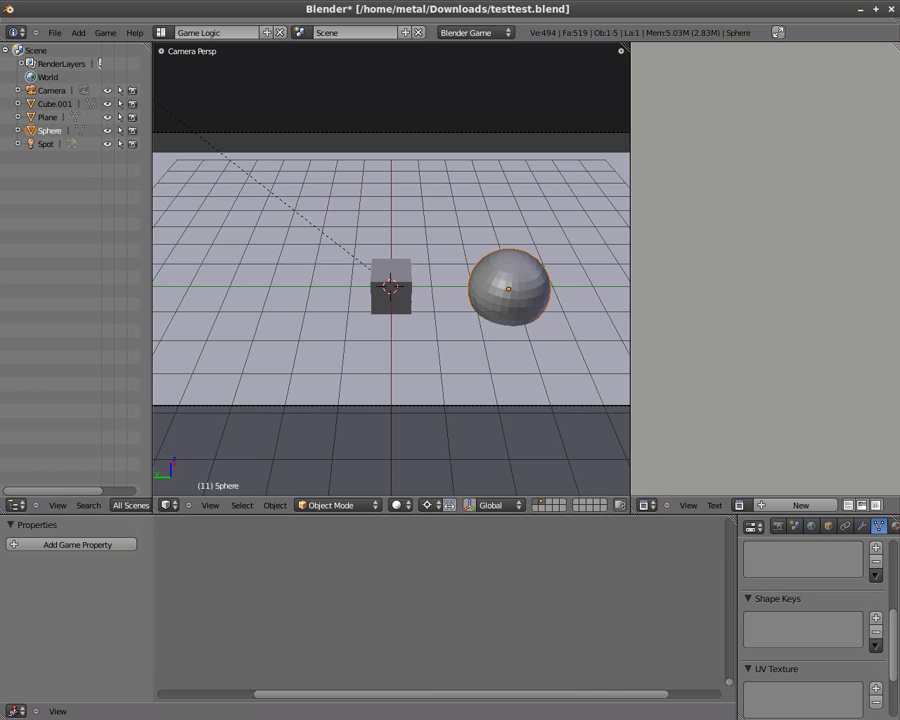
{"action": "key", "text": "p"}
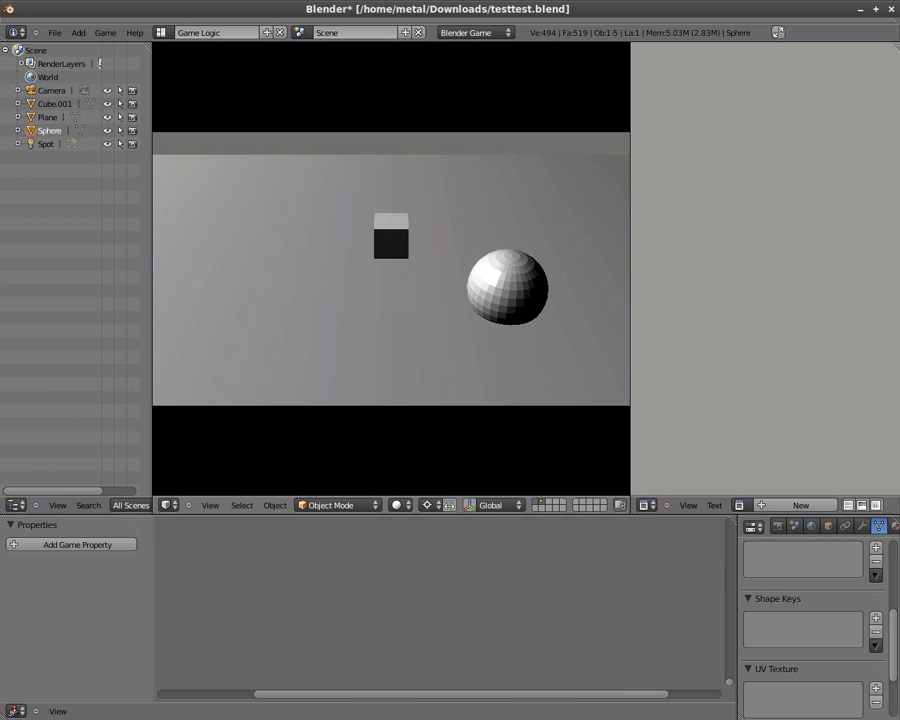
{"action": "key", "text": "Escape"}
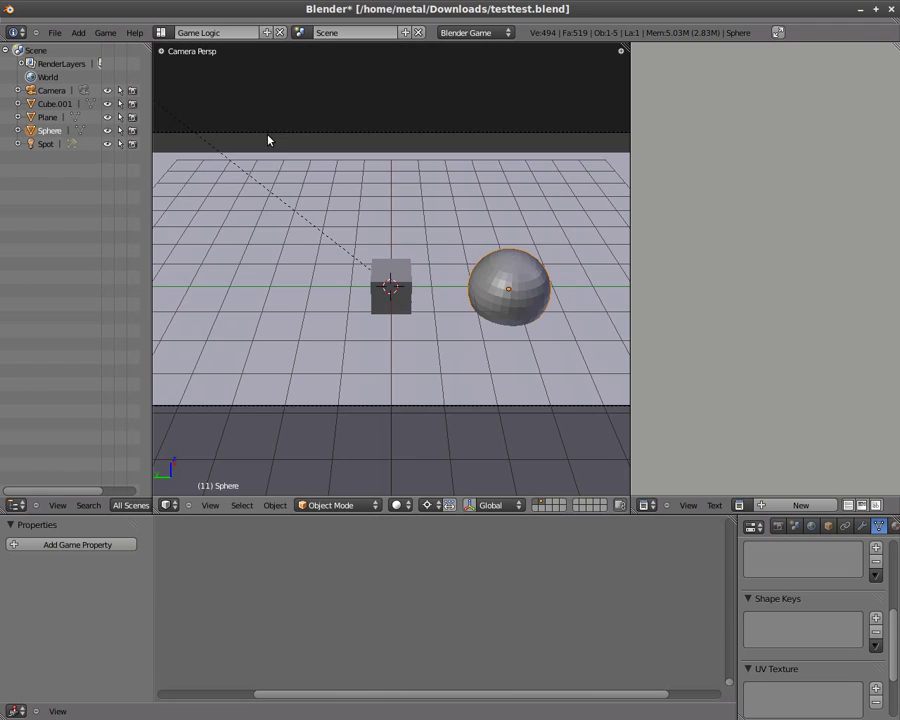